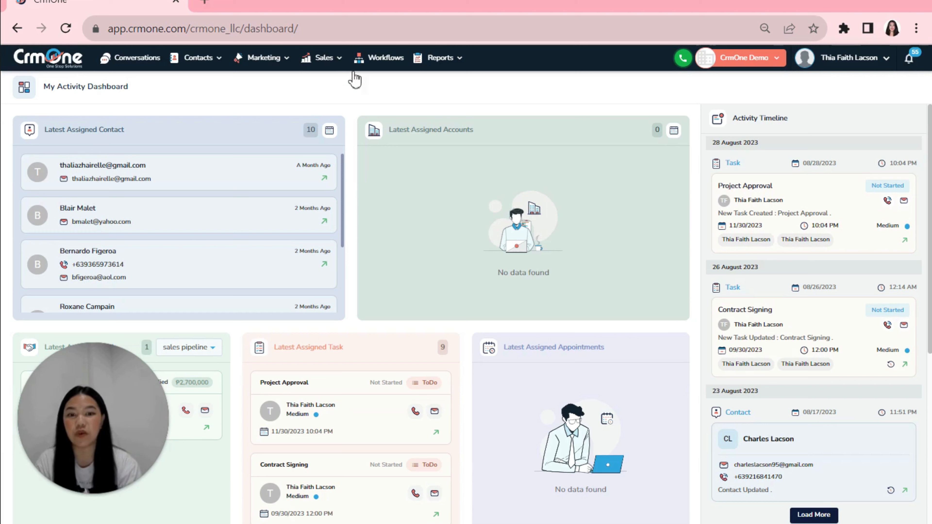
Step: Open the sales task list and check which columns it can show
click(324, 59)
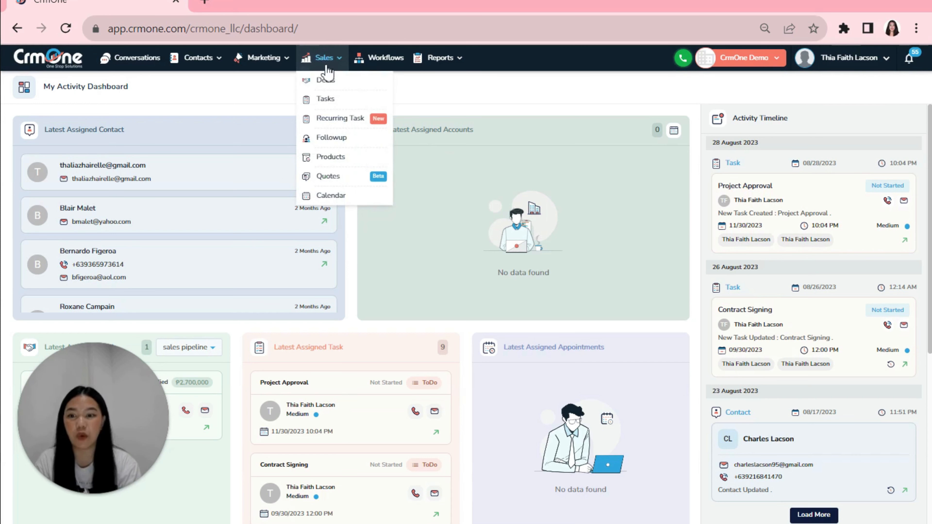
click(325, 100)
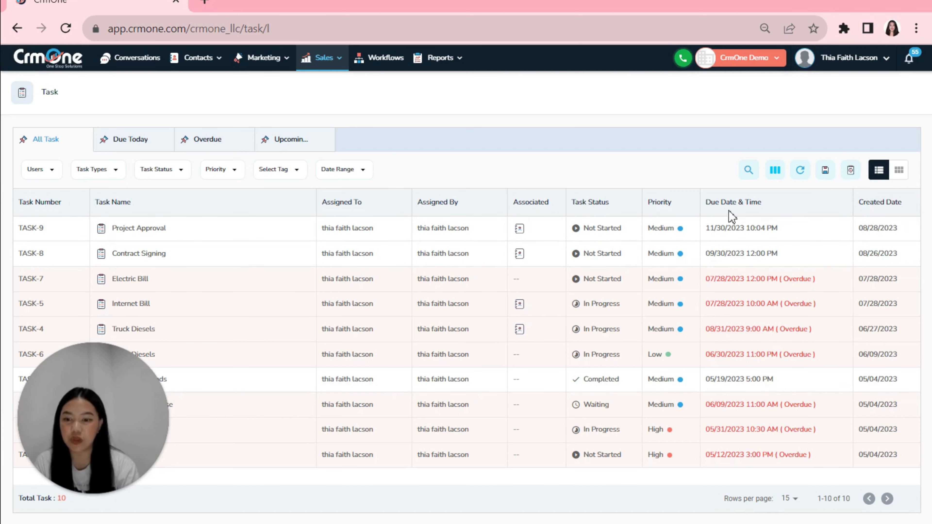
click(779, 172)
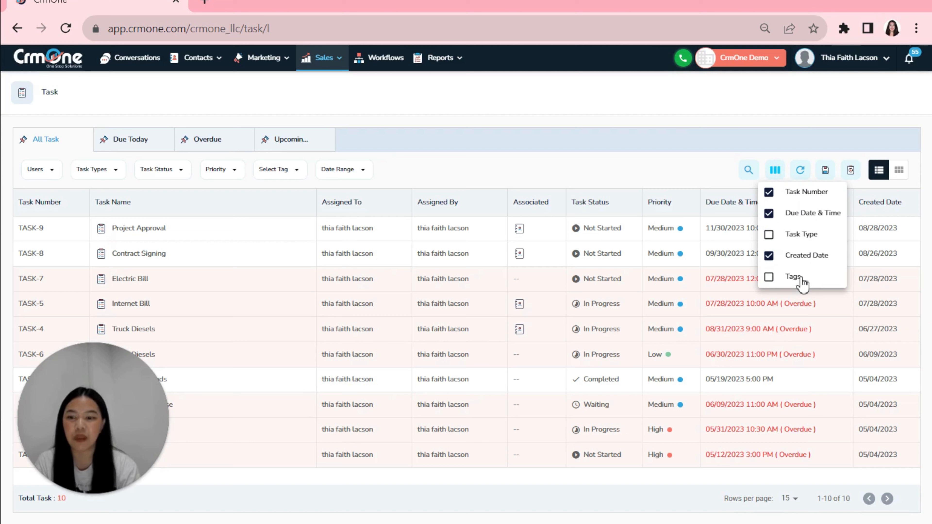
click(801, 171)
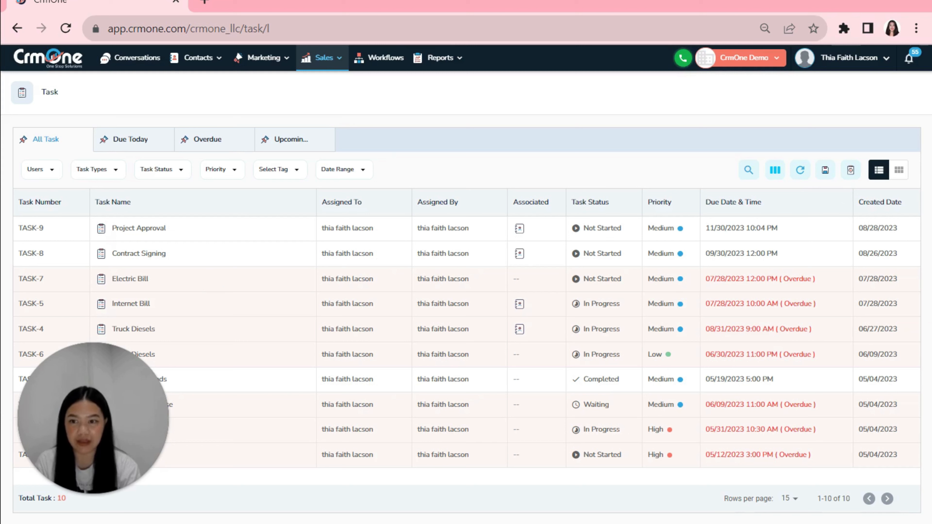
Step: Start a new task and save an association with the second contact in the contact list
click(850, 175)
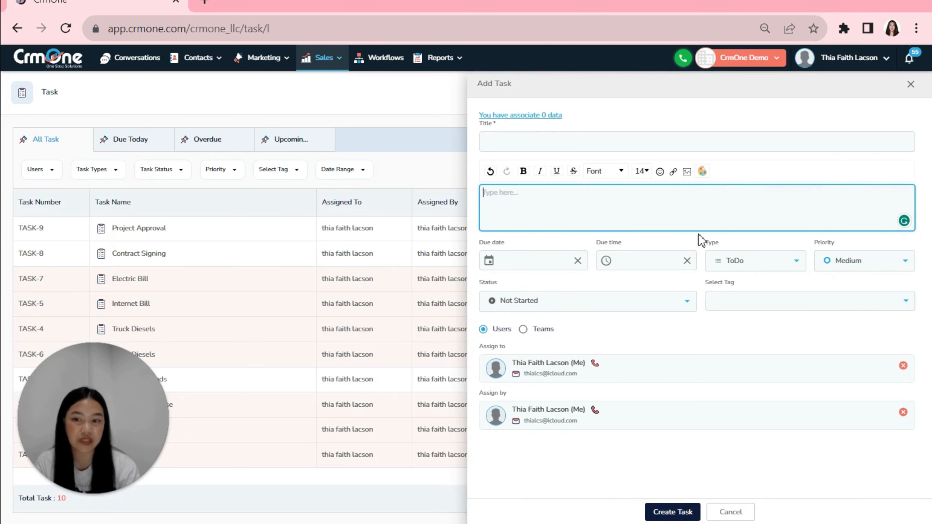
click(538, 116)
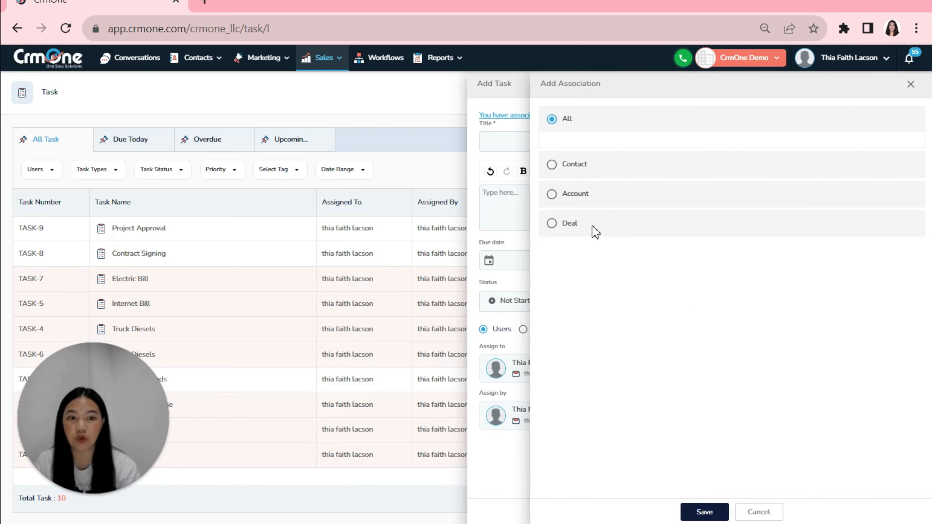
click(552, 164)
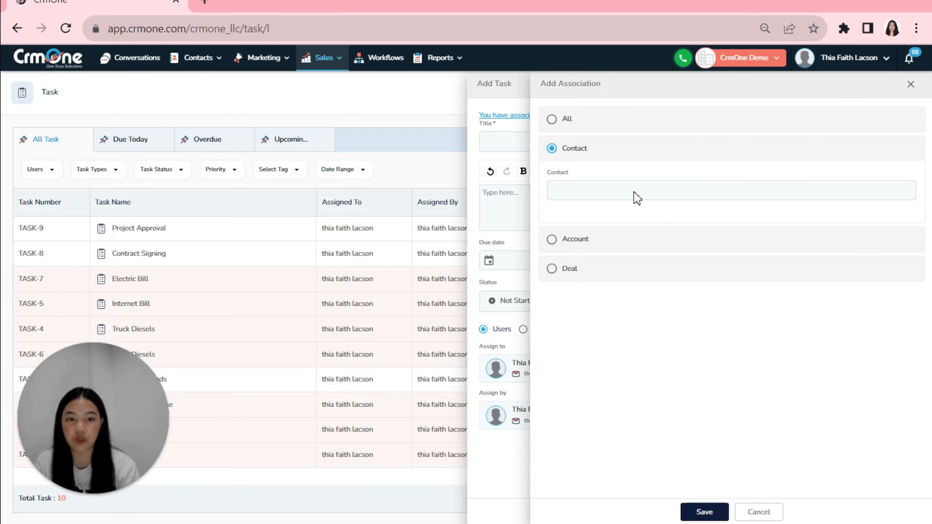
click(634, 196)
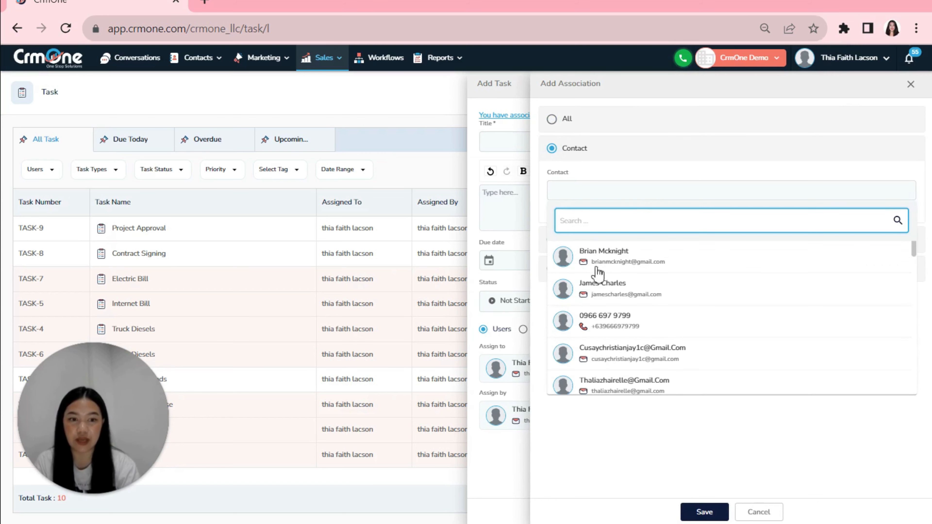
click(614, 289)
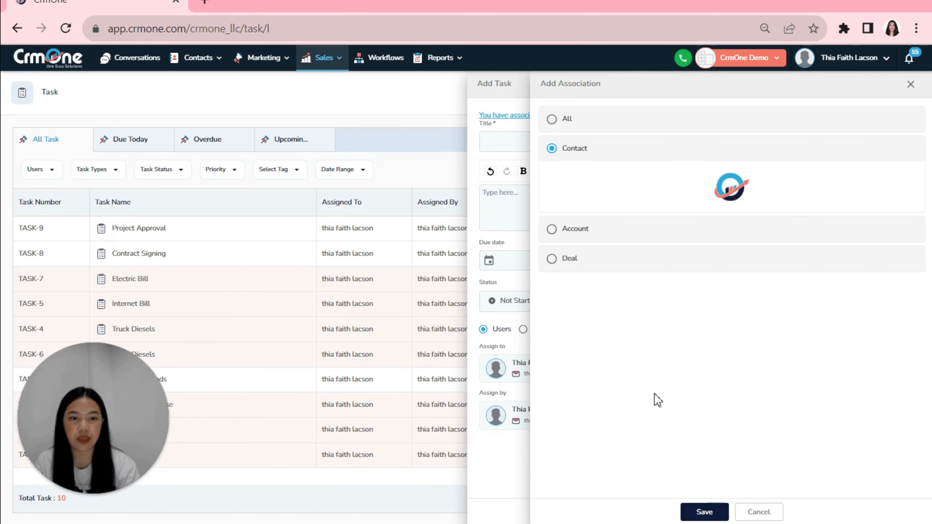
click(704, 511)
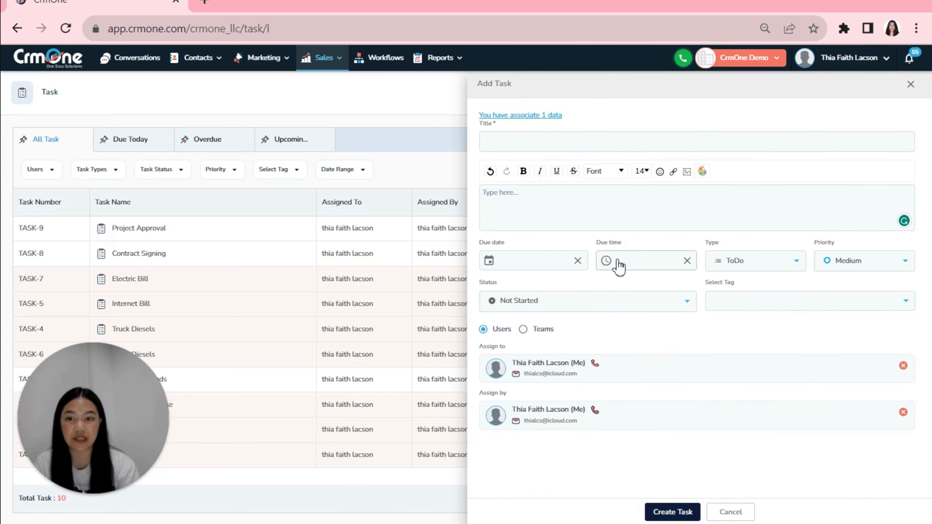
Step: Title the new task "Contract Approval"
click(527, 137)
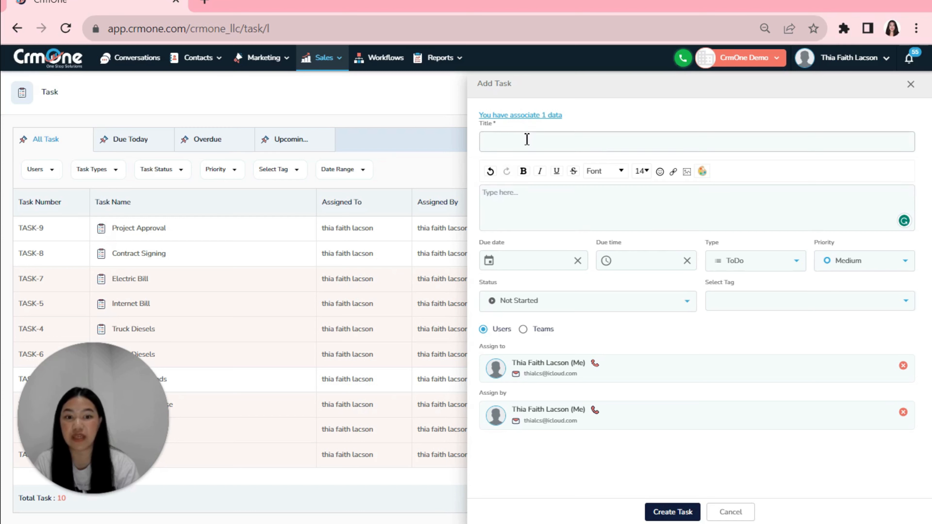
click(527, 140)
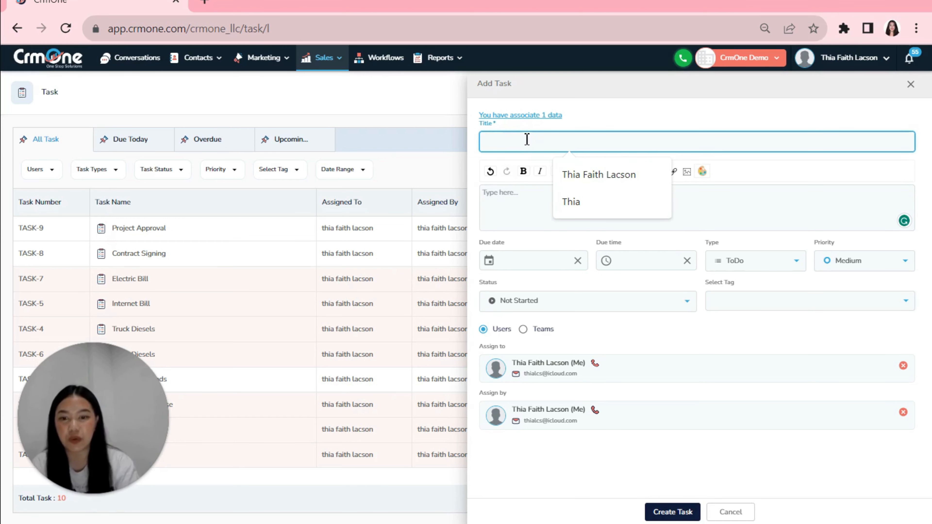
text(cO)
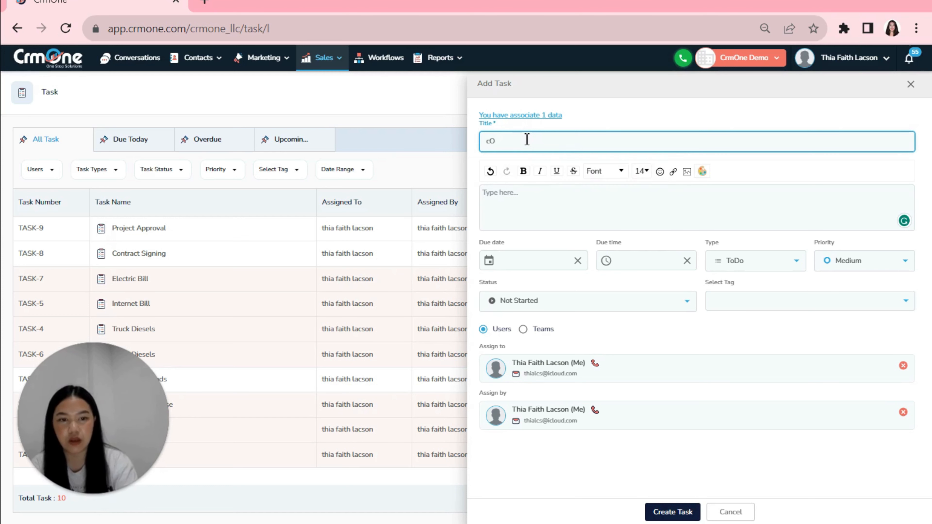
text(ontrac)
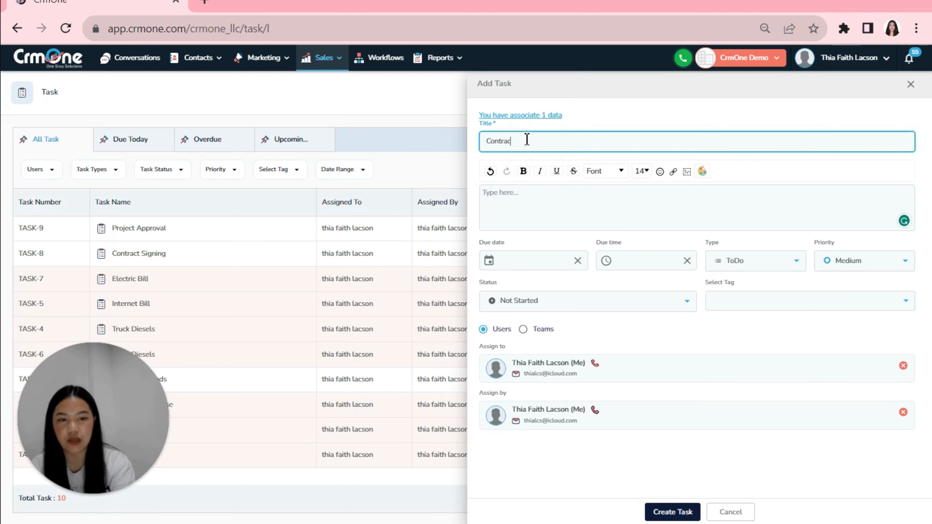
text(t Approva)
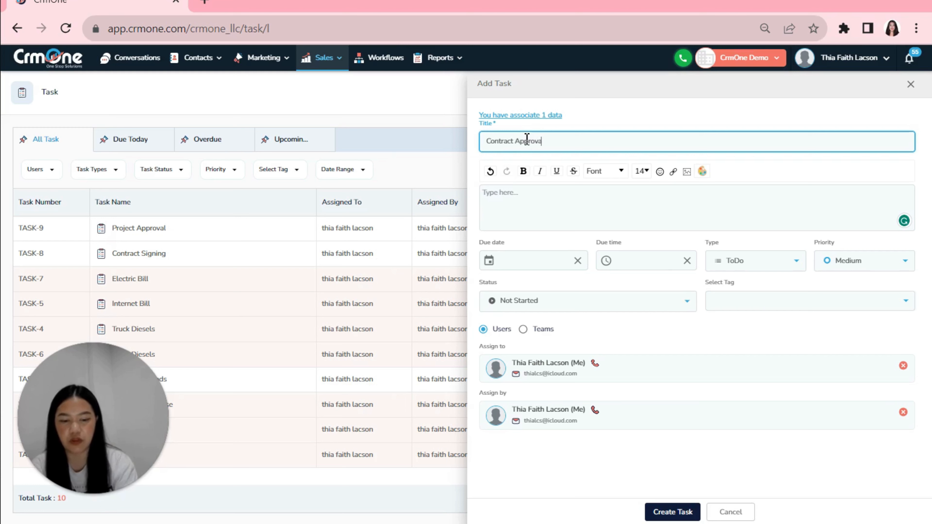
text(l)
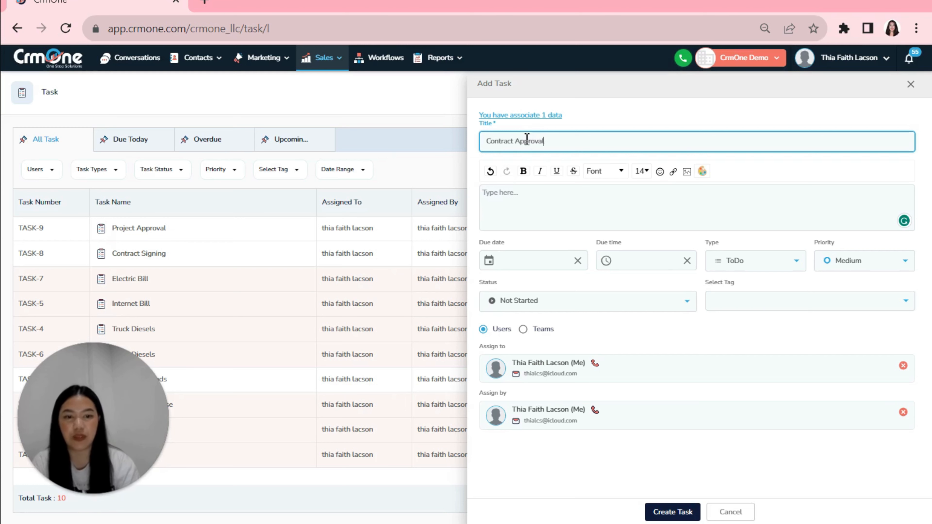
click(549, 200)
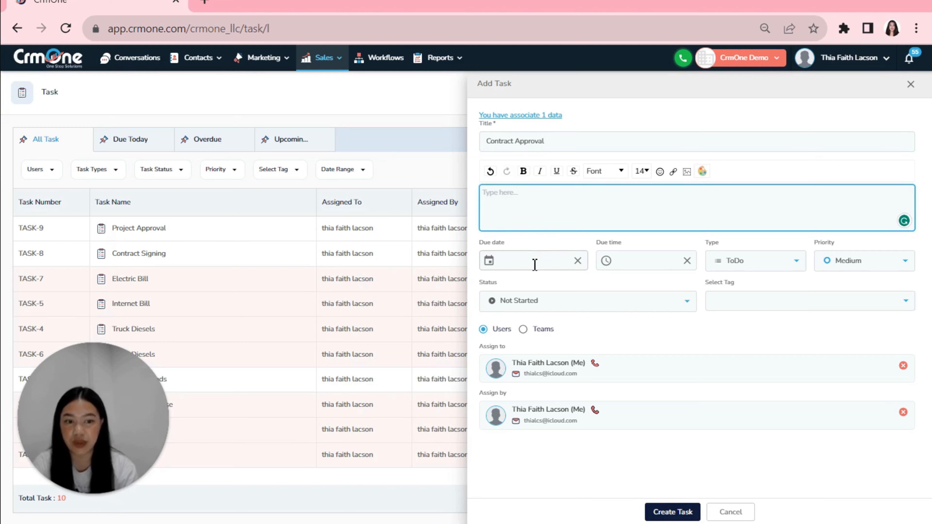
Step: Set the task's due date to November 30, 2023
click(516, 261)
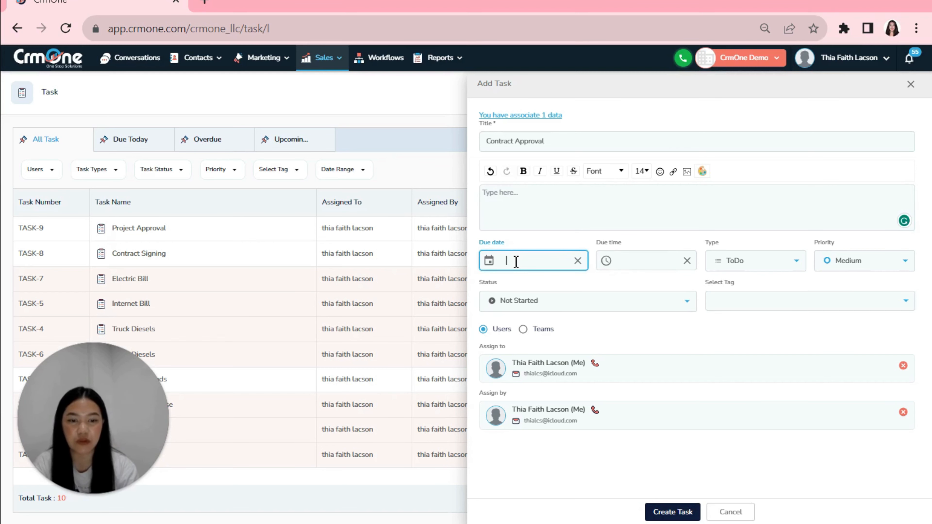
click(489, 261)
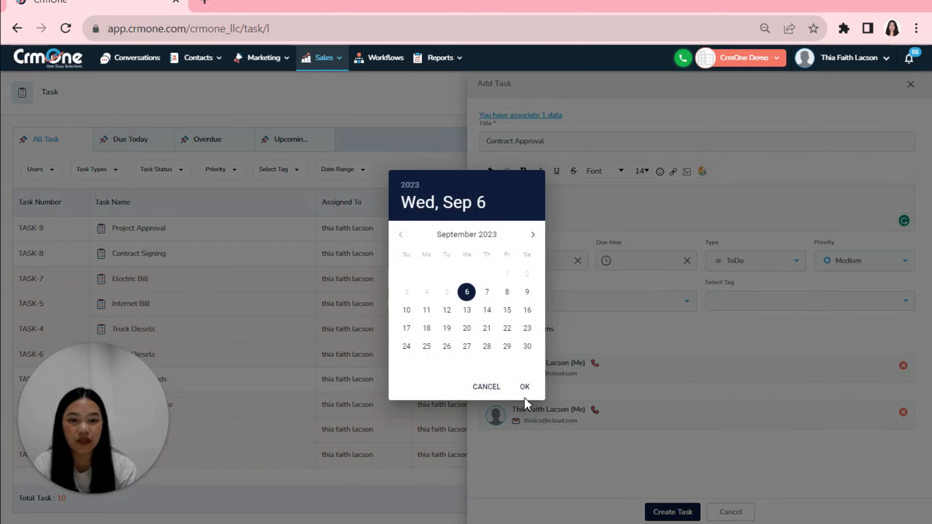
click(533, 237)
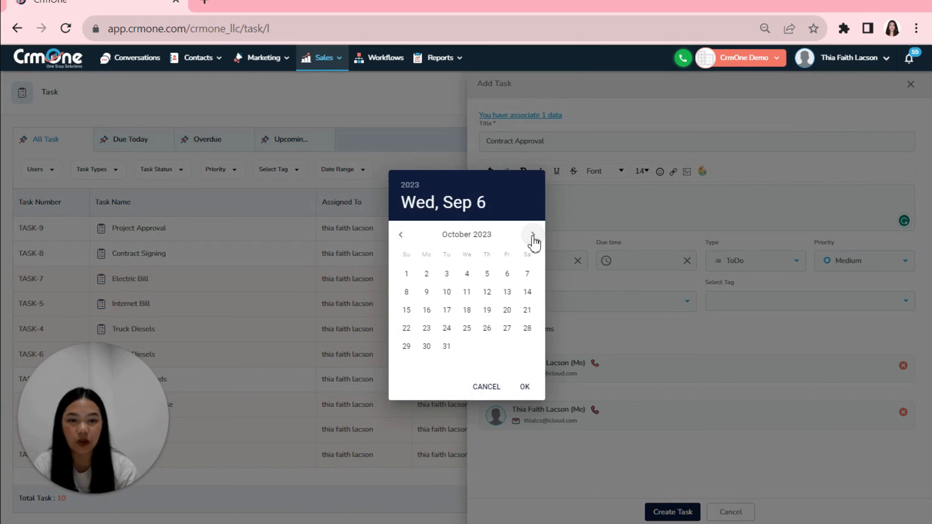
click(533, 237)
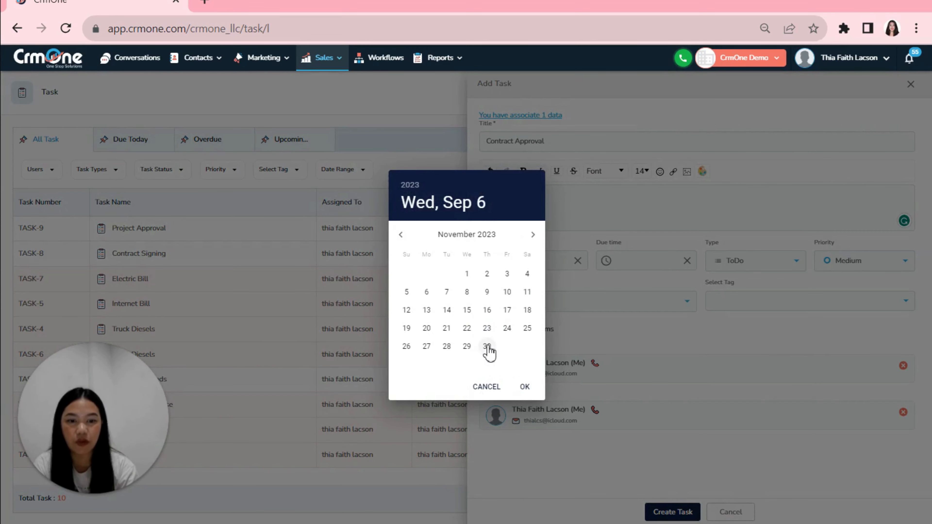
click(488, 347)
click(524, 386)
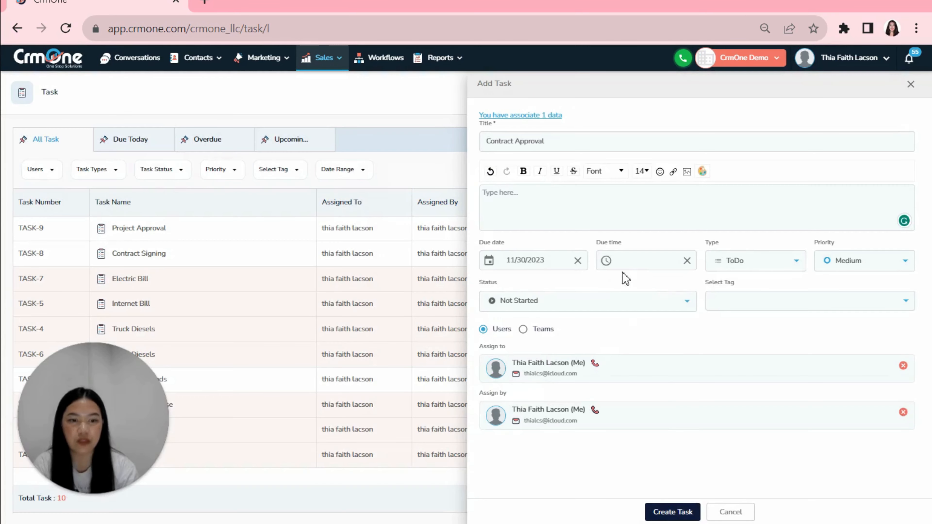
Step: Set the task's due time to 10:00 AM
click(607, 261)
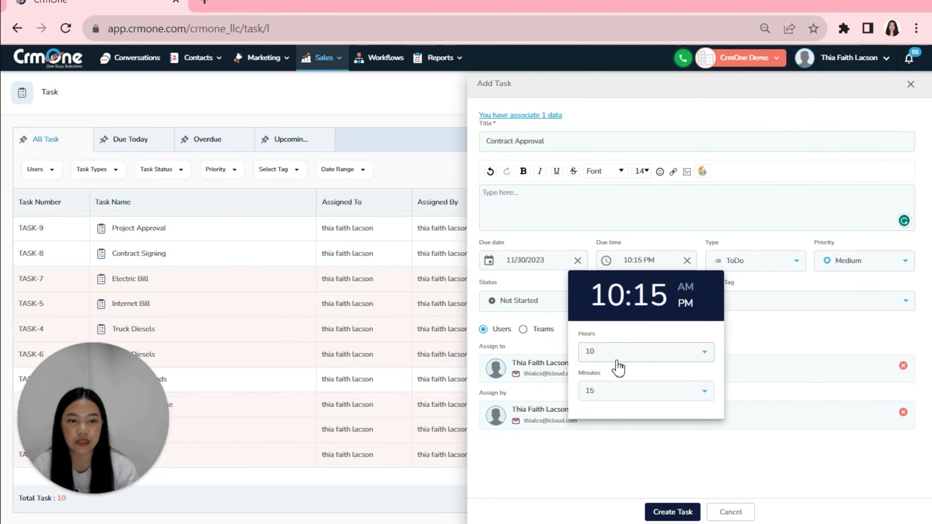
click(609, 392)
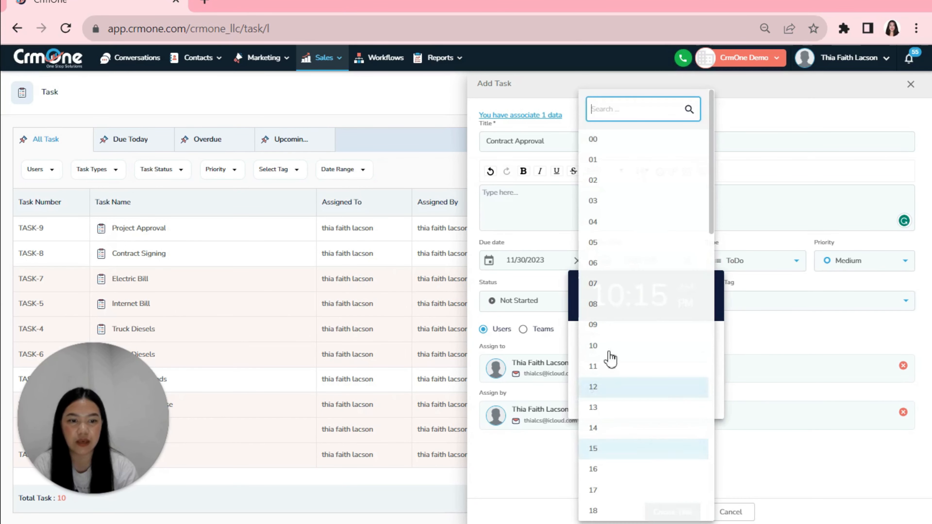
click(594, 141)
click(685, 288)
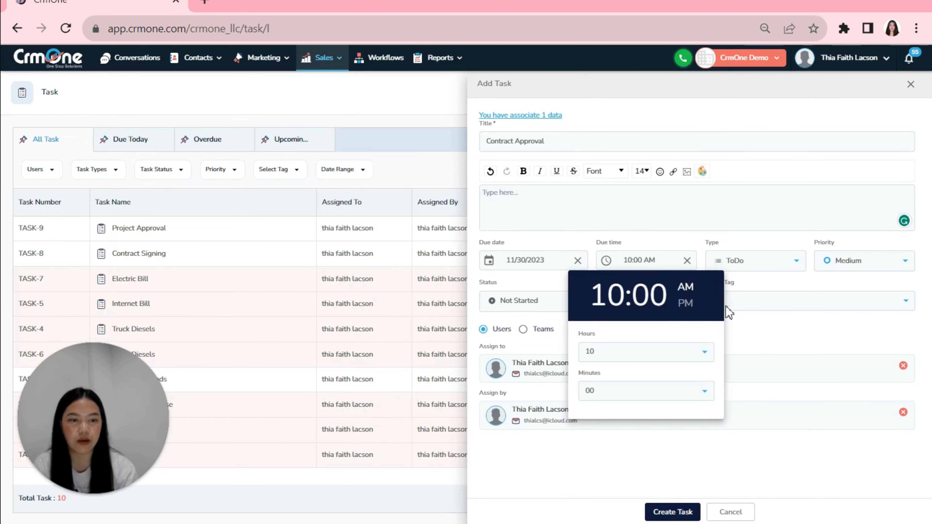
click(774, 335)
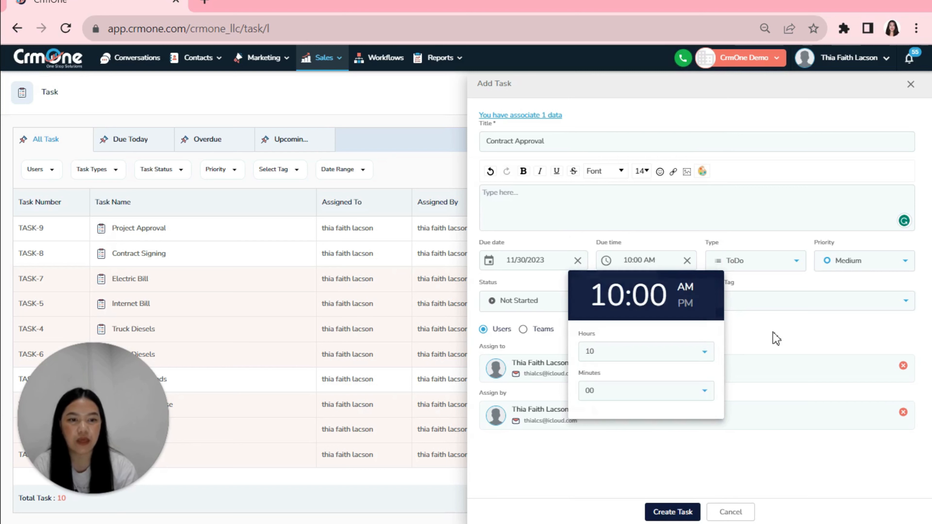
Step: Set the task type to Call and choose Medium as its priority
click(734, 268)
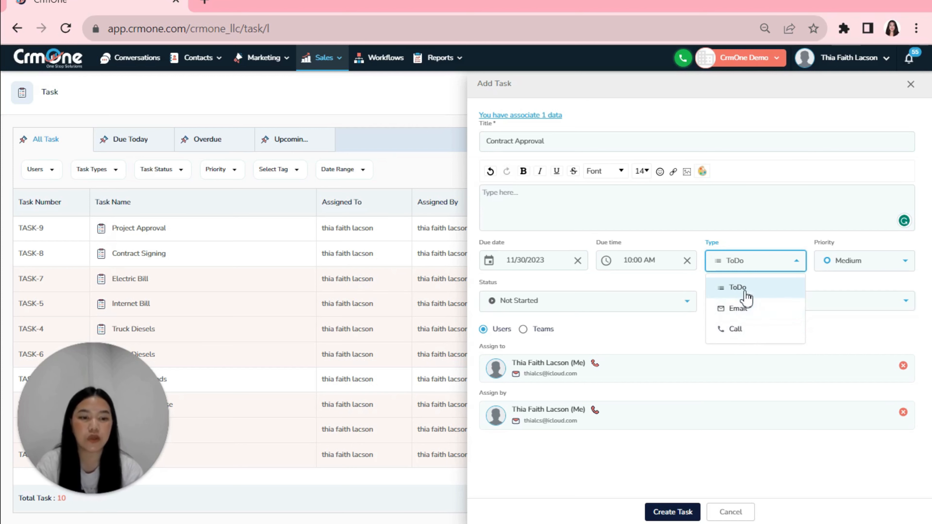
click(738, 329)
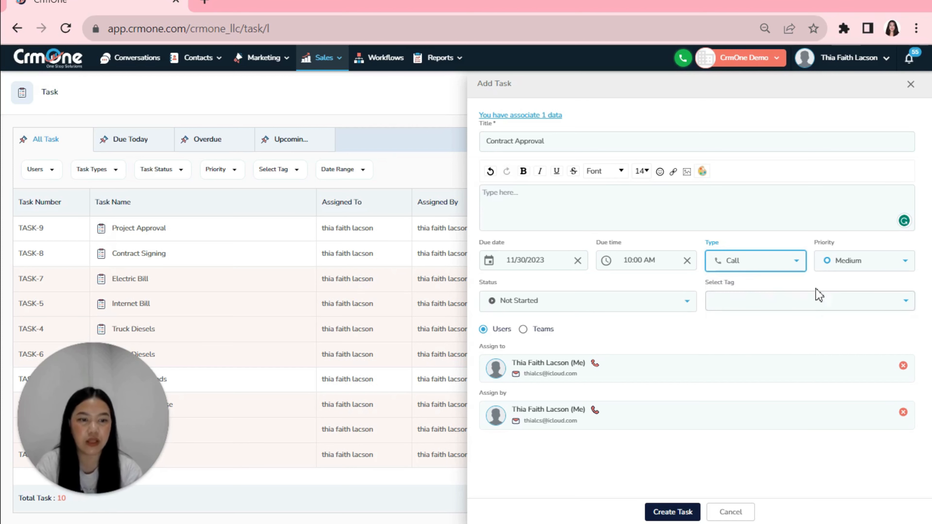
click(837, 260)
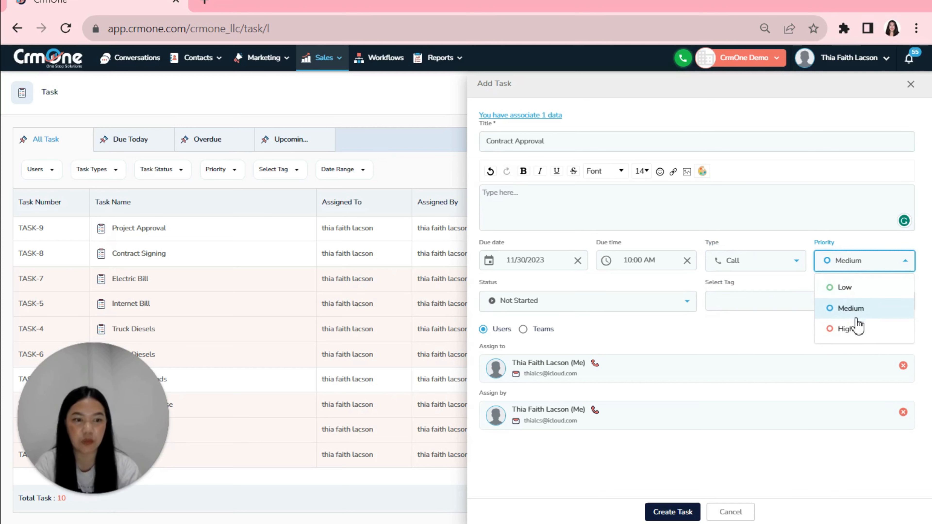
click(844, 310)
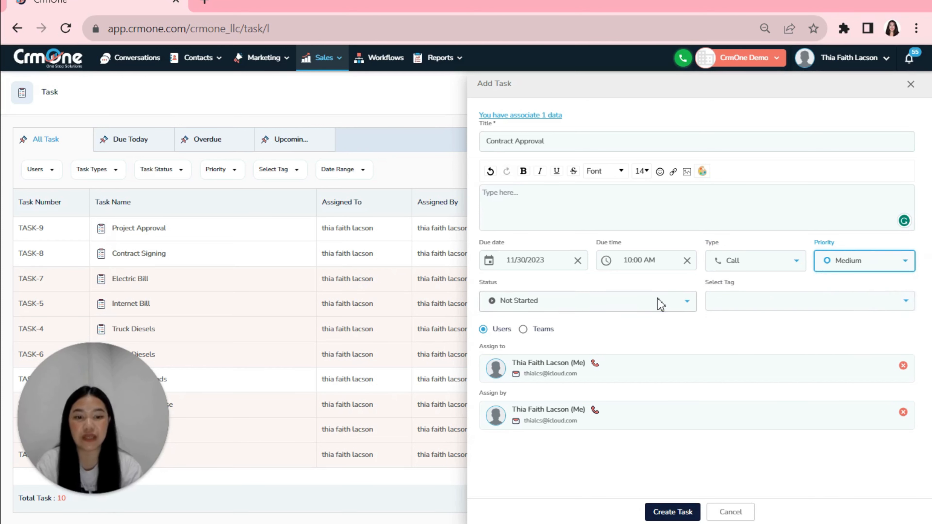
Step: Set the task's status to In Progress and create the task without a tag
click(659, 303)
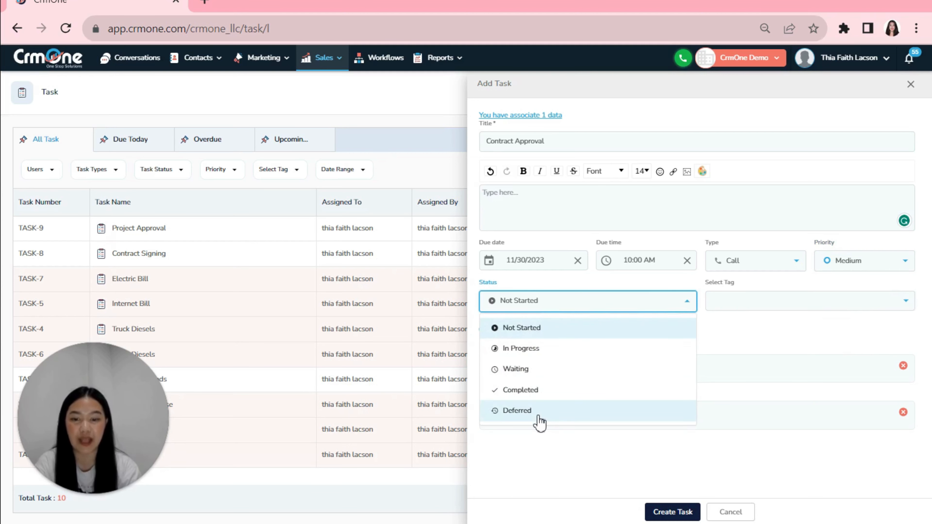
click(540, 354)
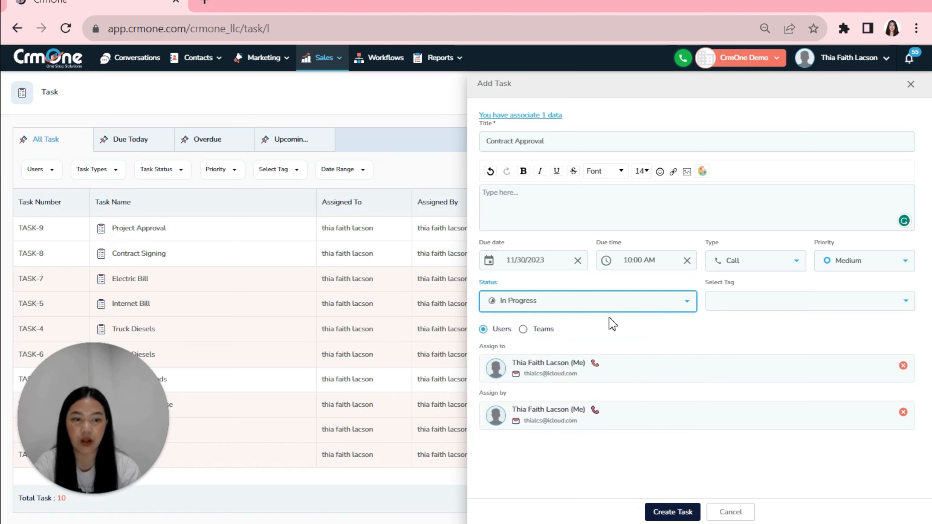
click(725, 300)
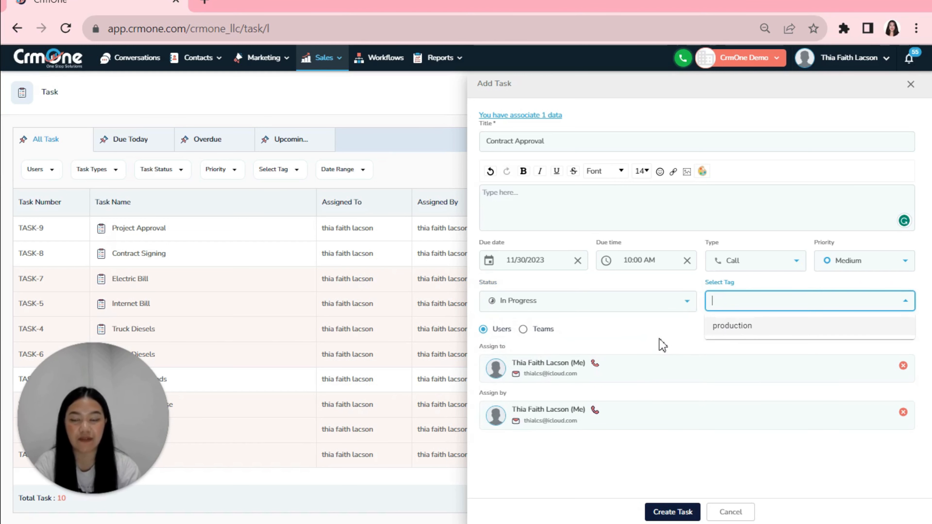
click(663, 345)
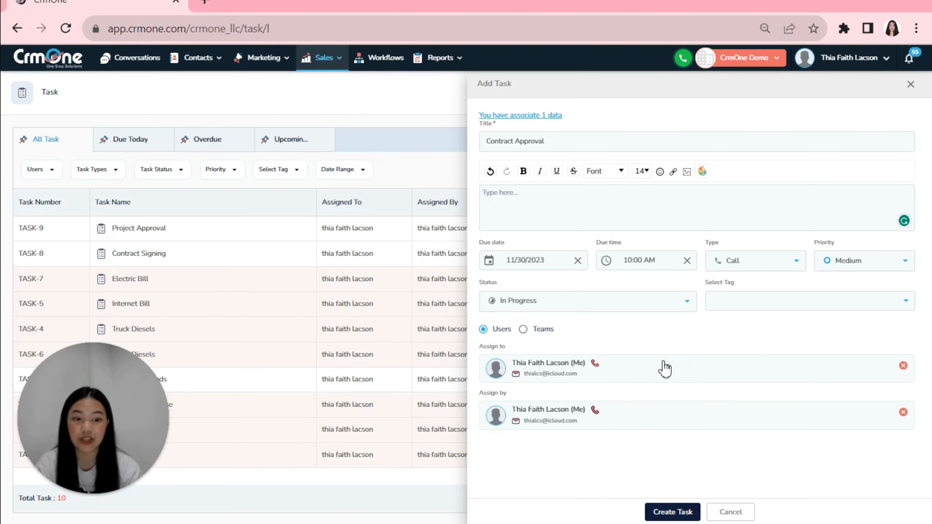
click(679, 513)
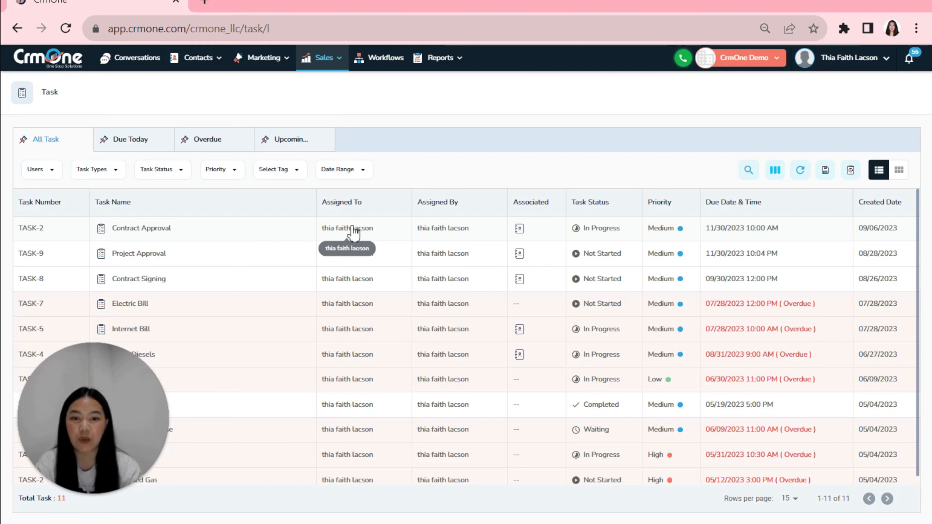
Step: Open the Contract Approval task's details and add a checklist named "Presenting Proposal"
click(281, 234)
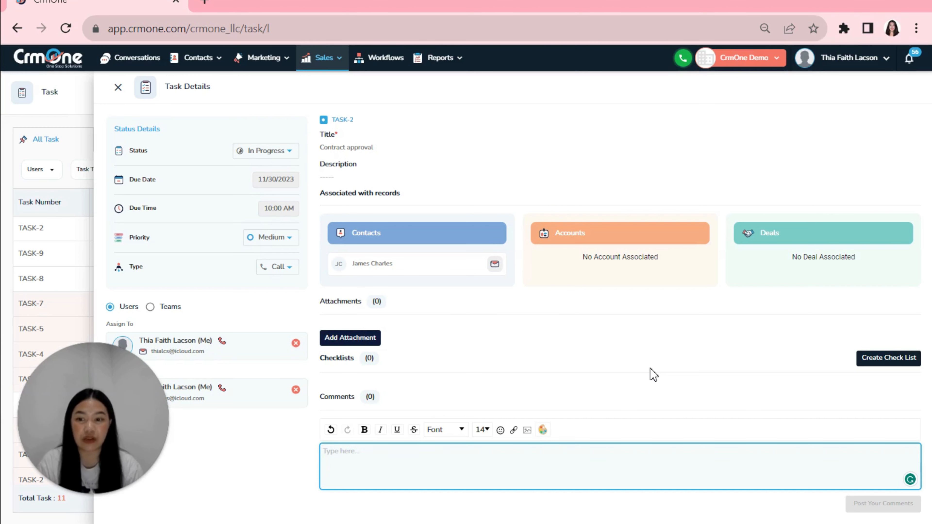
click(499, 340)
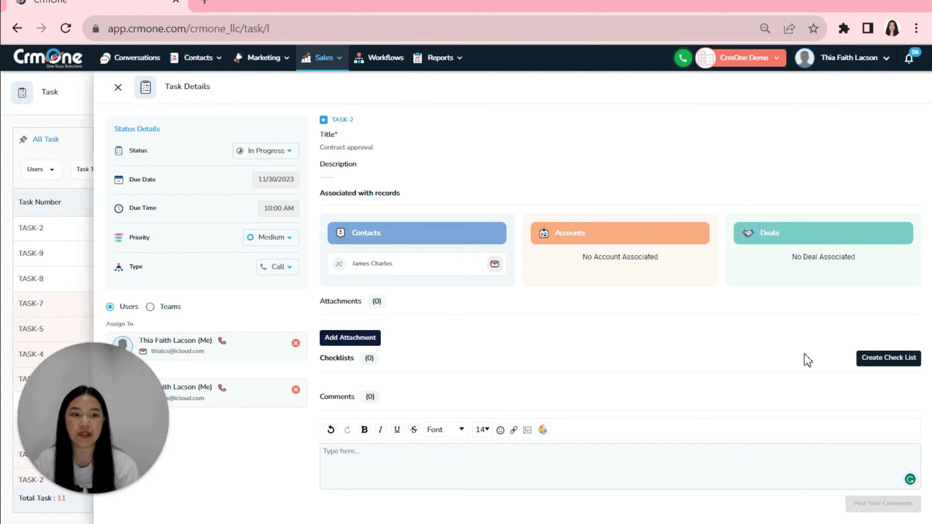
click(878, 364)
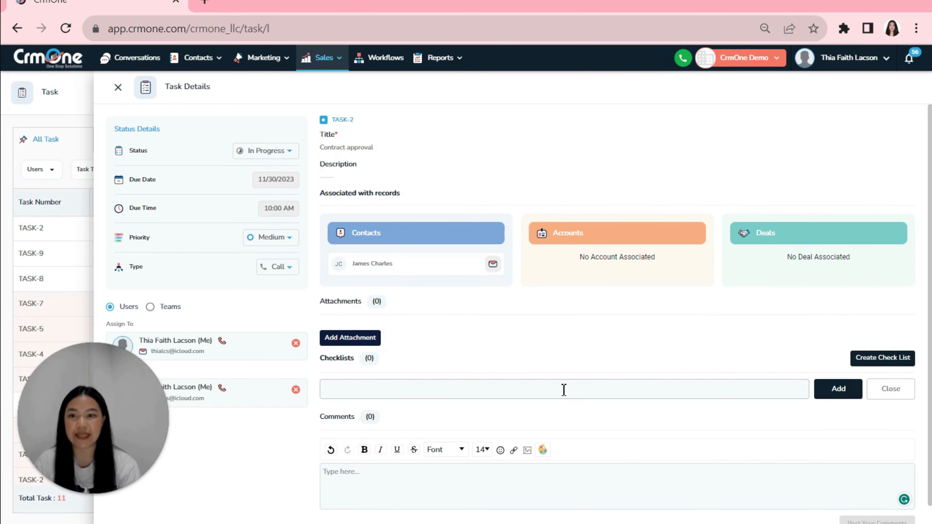
click(468, 393)
text(Fresenting)
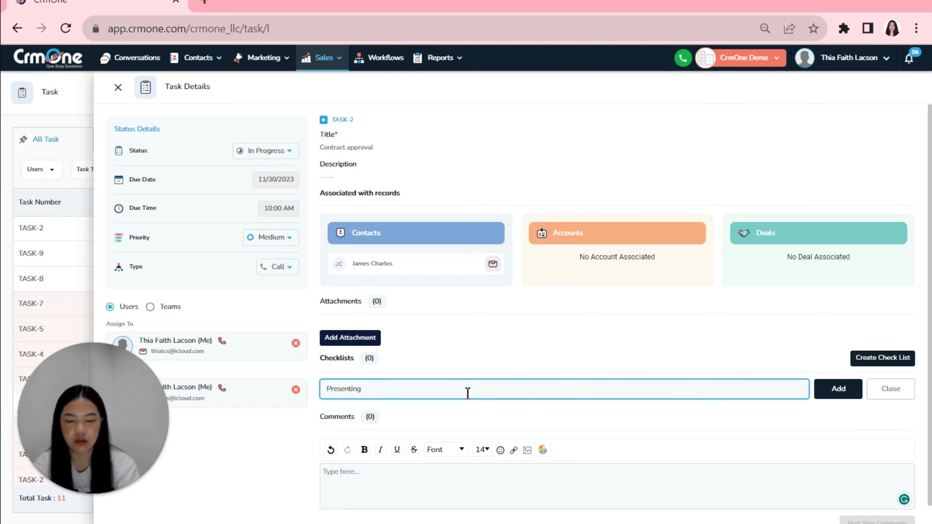
text( Proposal)
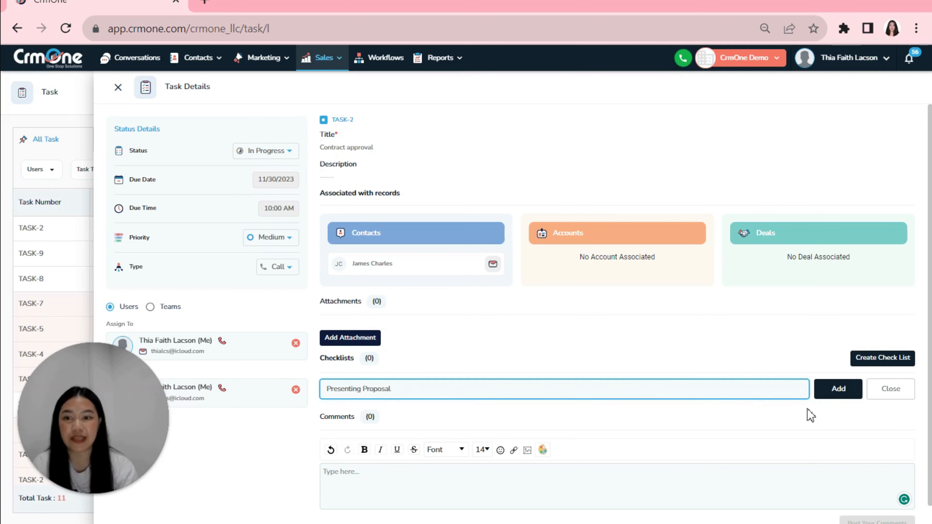
click(847, 397)
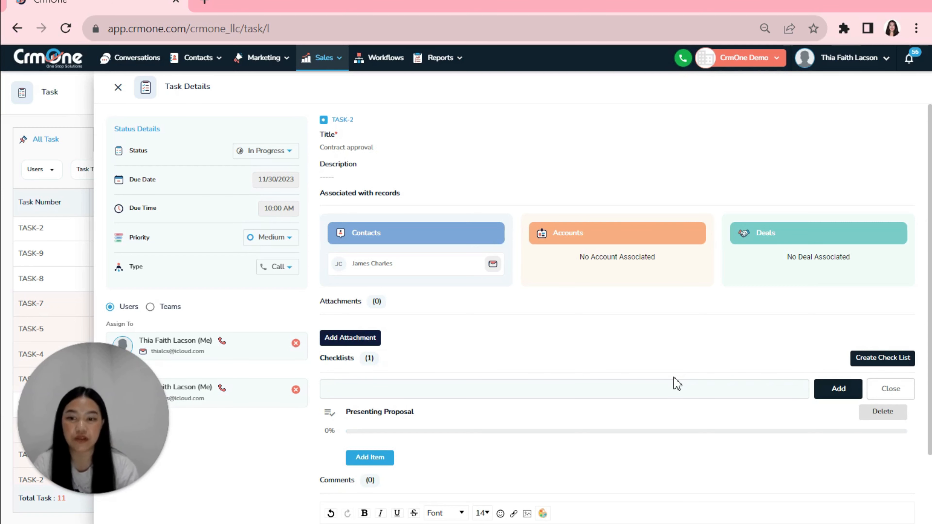
Step: Add an item named "File" to the Presenting Proposal checklist and mark it as completed
scroll(677, 384, down, 2)
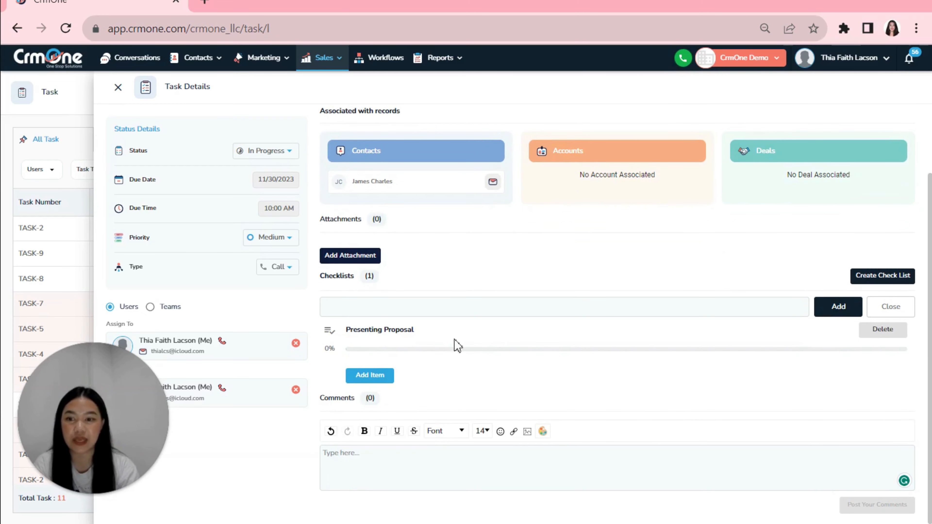
click(382, 378)
click(402, 355)
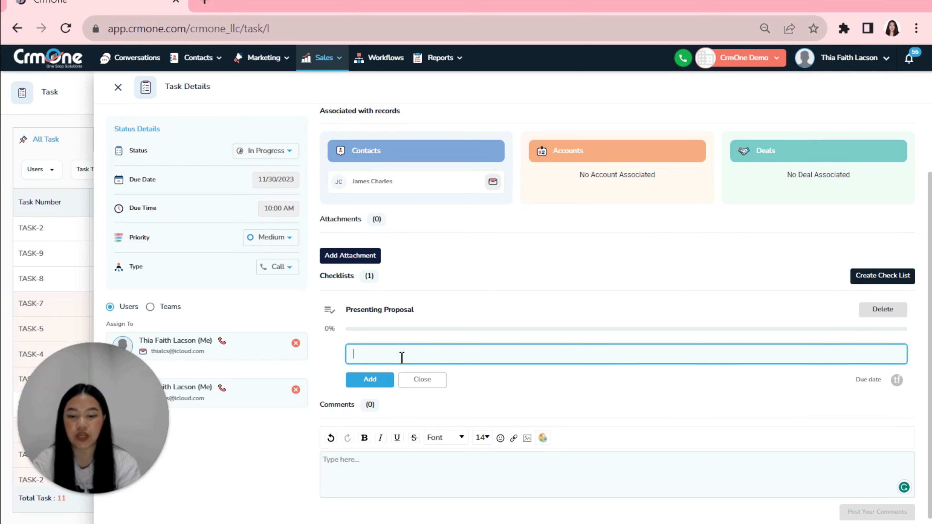
text(File)
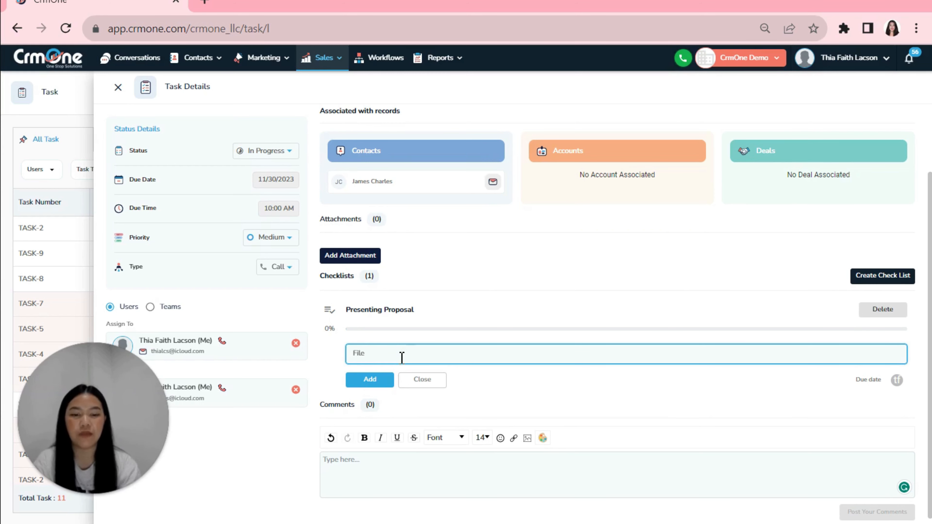
click(376, 383)
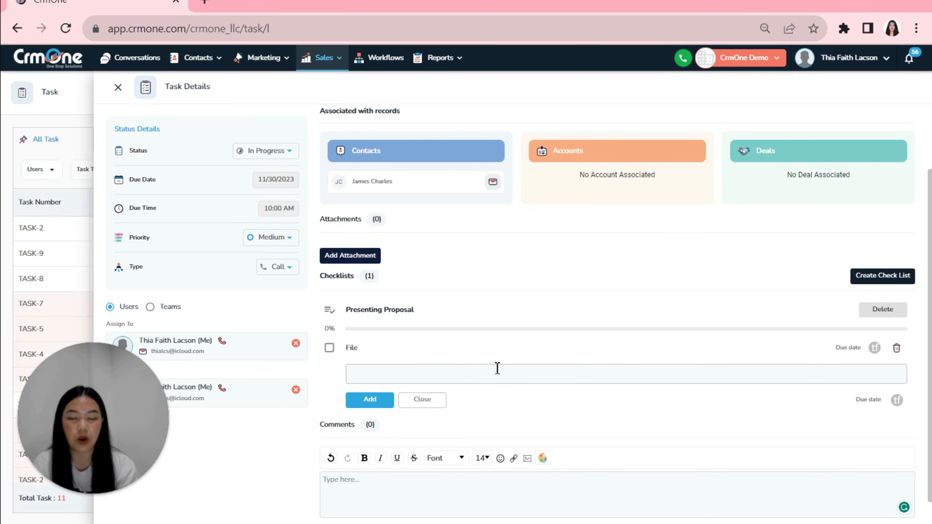
click(451, 374)
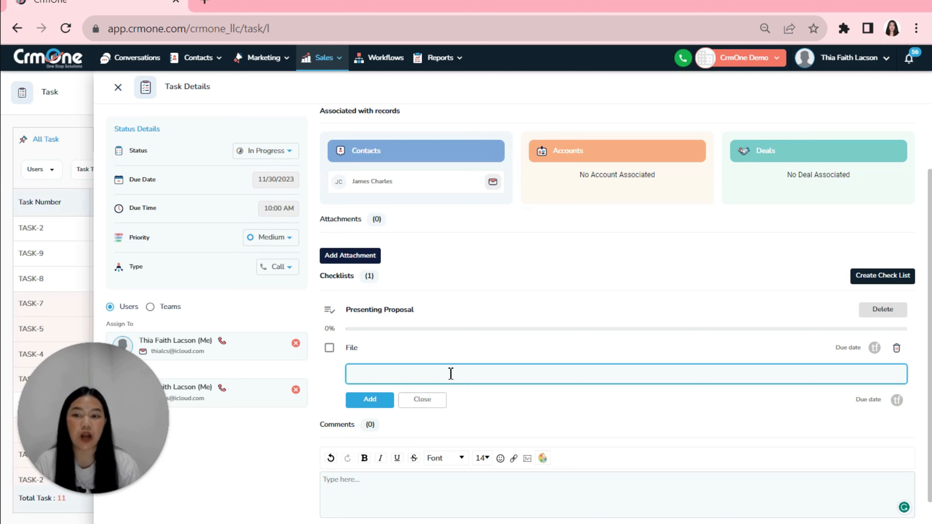
click(330, 349)
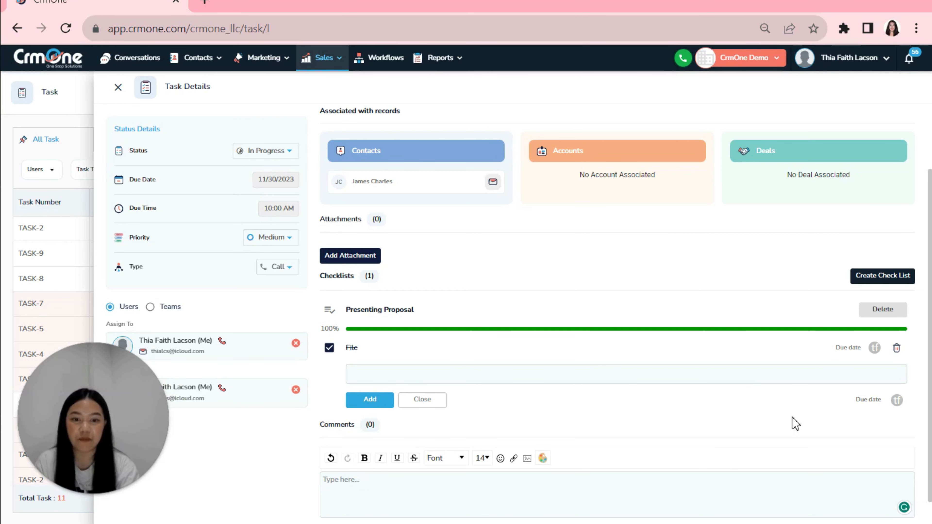
Step: Choose September 30, 2023 as the due date of the File checklist item
click(848, 348)
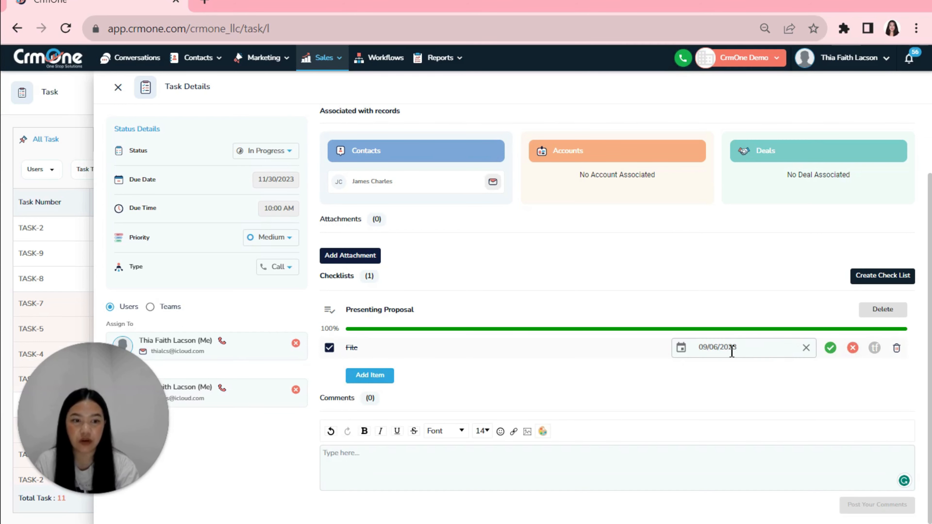
click(682, 351)
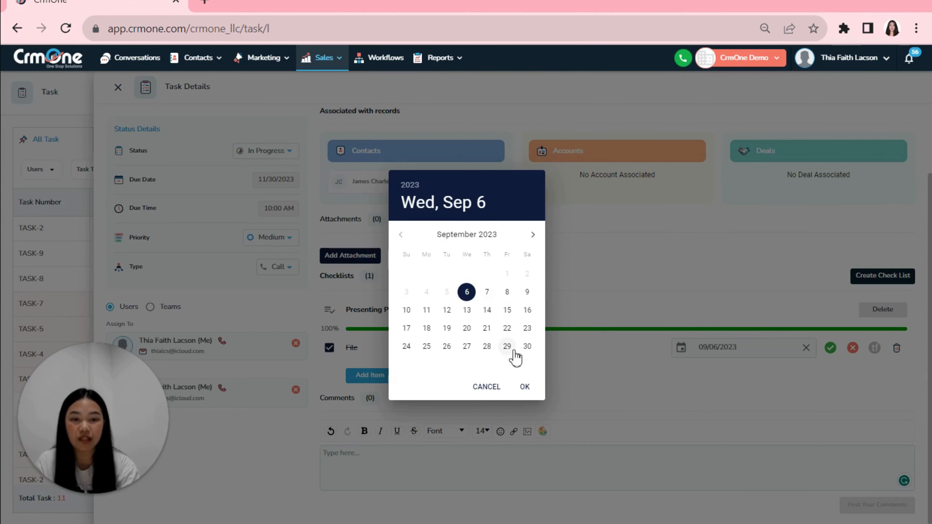
click(527, 346)
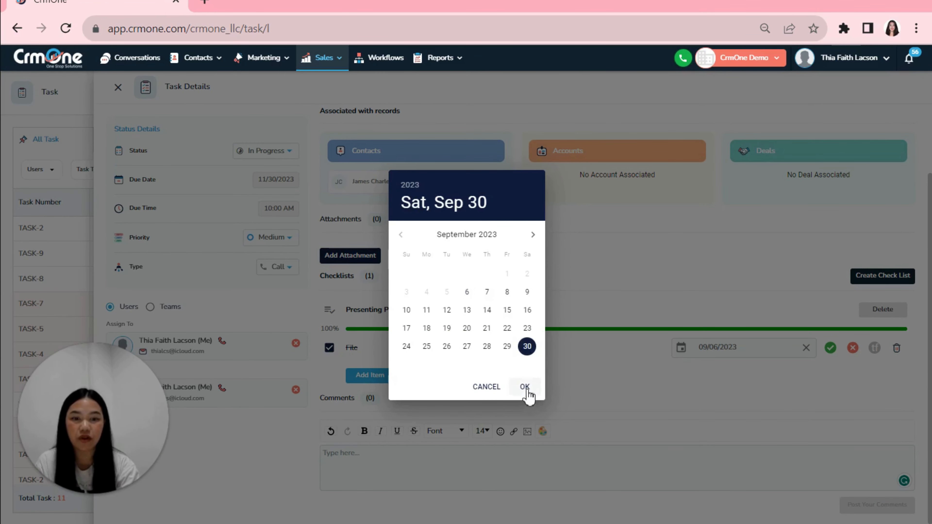
click(525, 387)
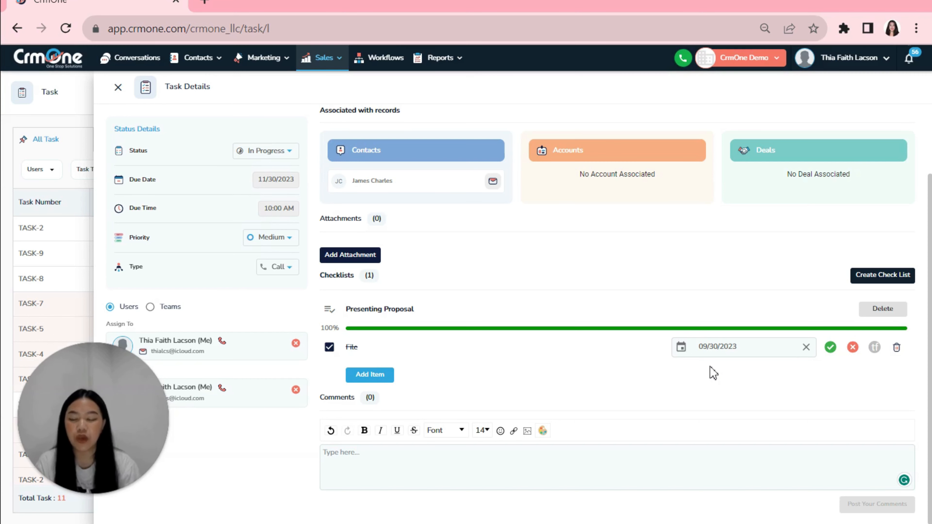
Step: View the media available as task attachments and return to the task details without adding any
click(356, 262)
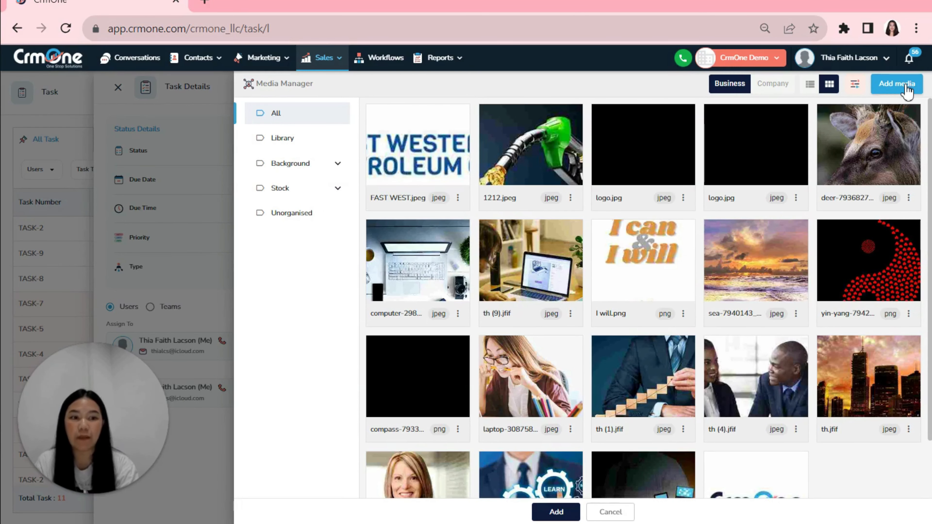
click(618, 517)
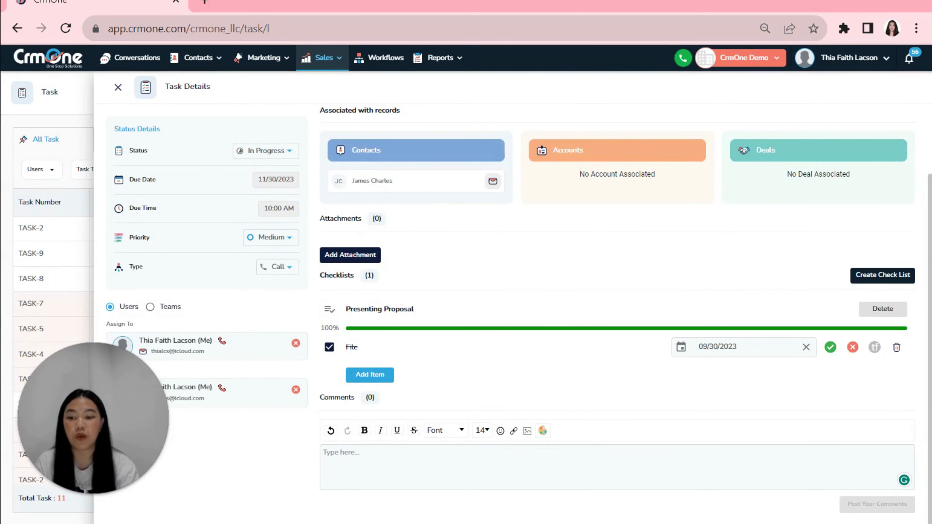
Step: Post the comment "Remember" on the Contract Approval task
click(417, 466)
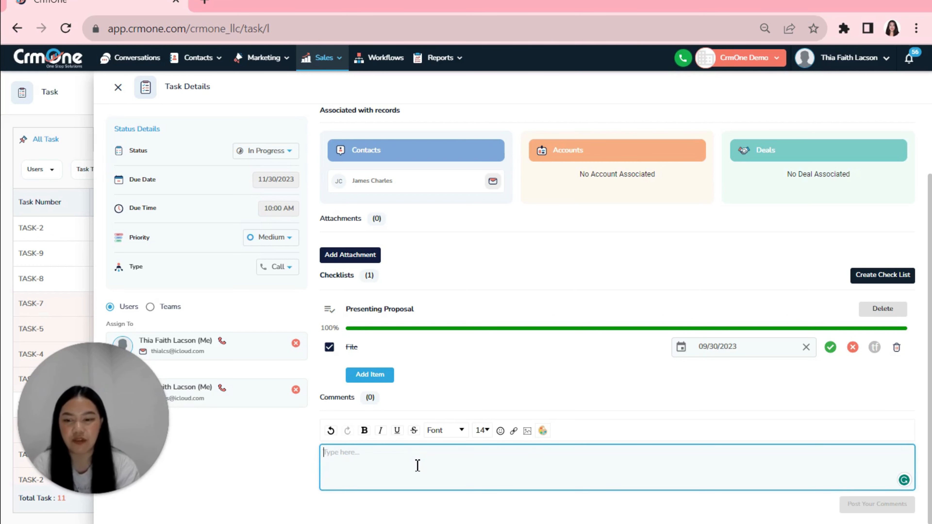
text(Remebe)
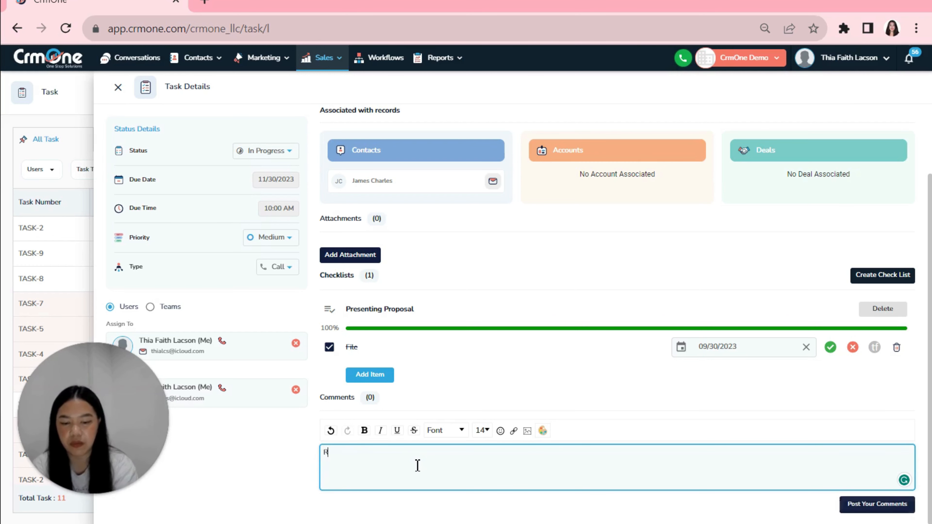
key(BackSpace)
key(BackSpace)
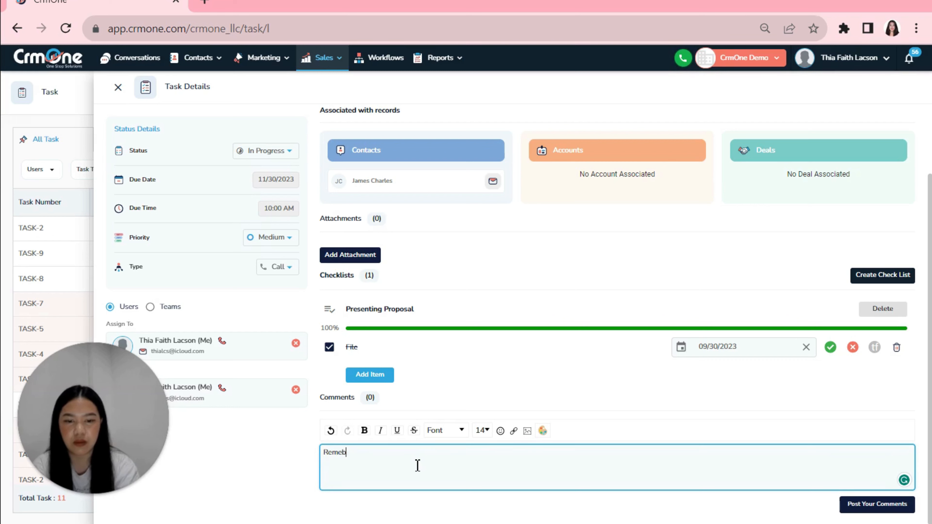
text(mber)
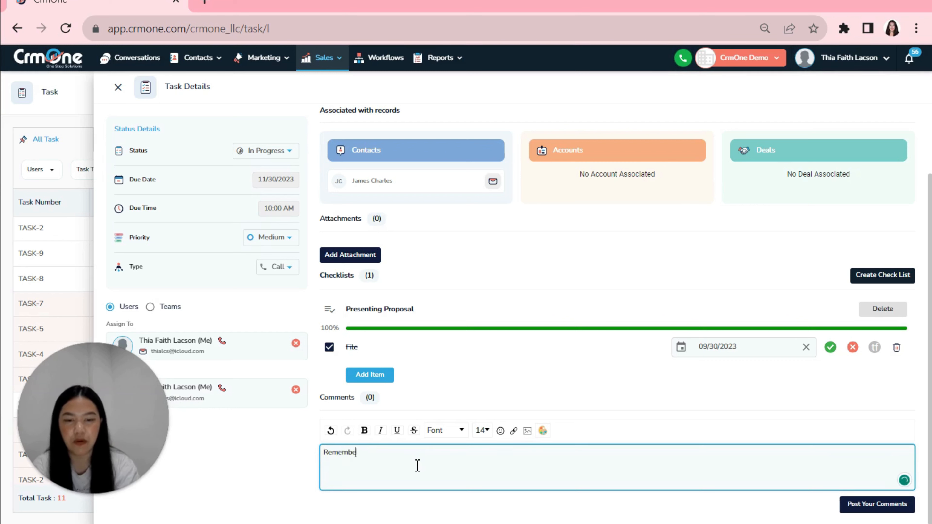
click(886, 505)
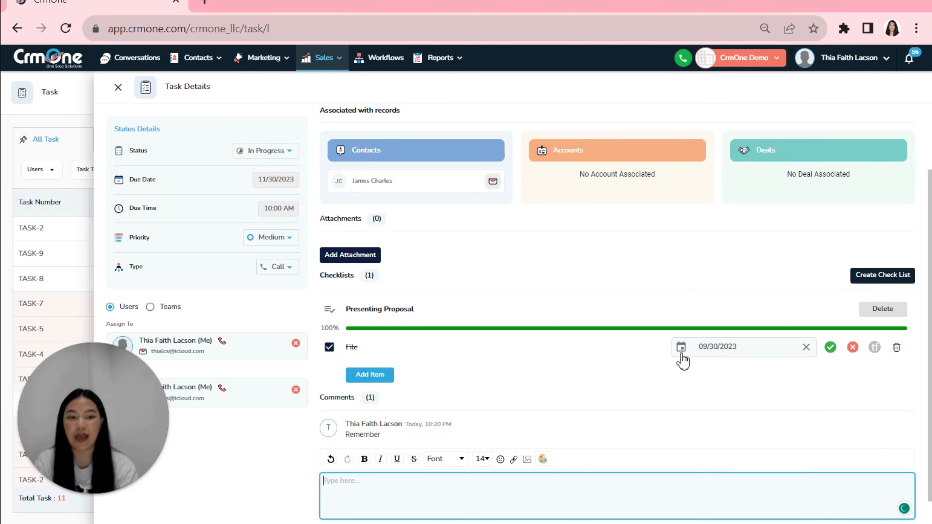
scroll(679, 375, down, 1)
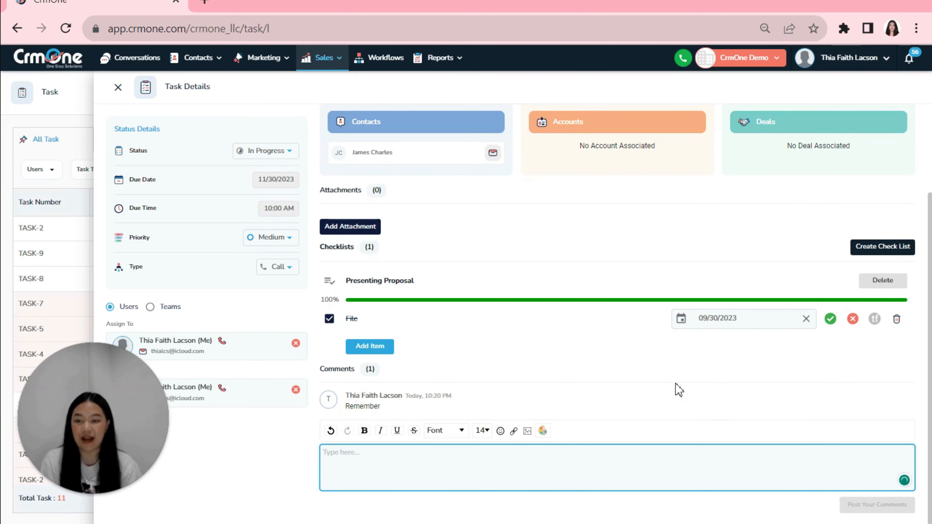